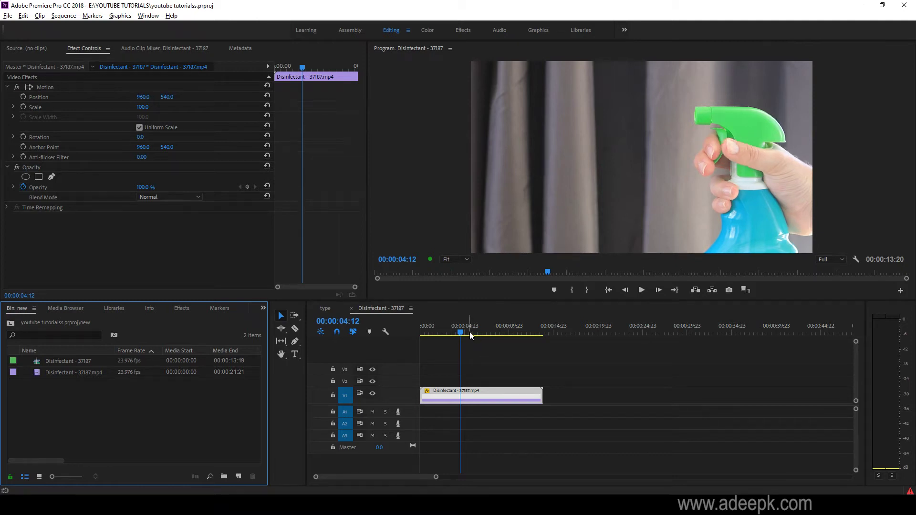
Step: Park the playhead at about 5:08, where spraying starts, and make Video 1 much taller
{"action": "mouse_move", "coordinate": [470, 332]}
{"action": "left_mouse_down"}
{"action": "mouse_move", "coordinate": [479, 334]}
{"action": "mouse_move", "coordinate": [471, 335]}
{"action": "left_mouse_up"}
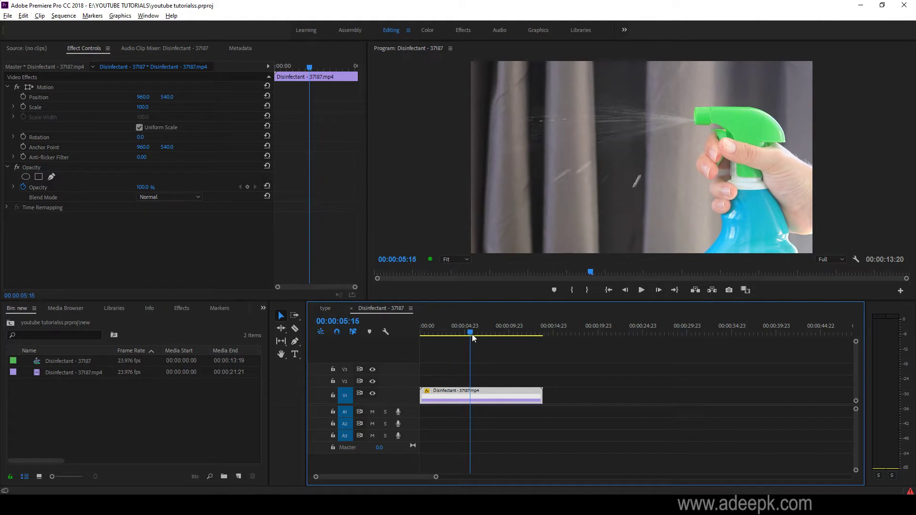
{"action": "left_click_drag", "start_coordinate": [471, 334], "coordinate": [470, 337]}
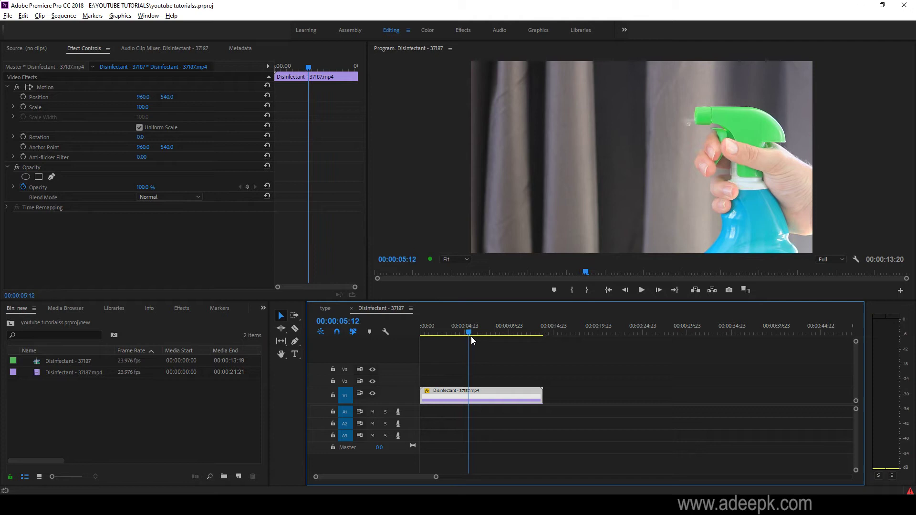
{"action": "left_click_drag", "start_coordinate": [471, 337], "coordinate": [470, 337]}
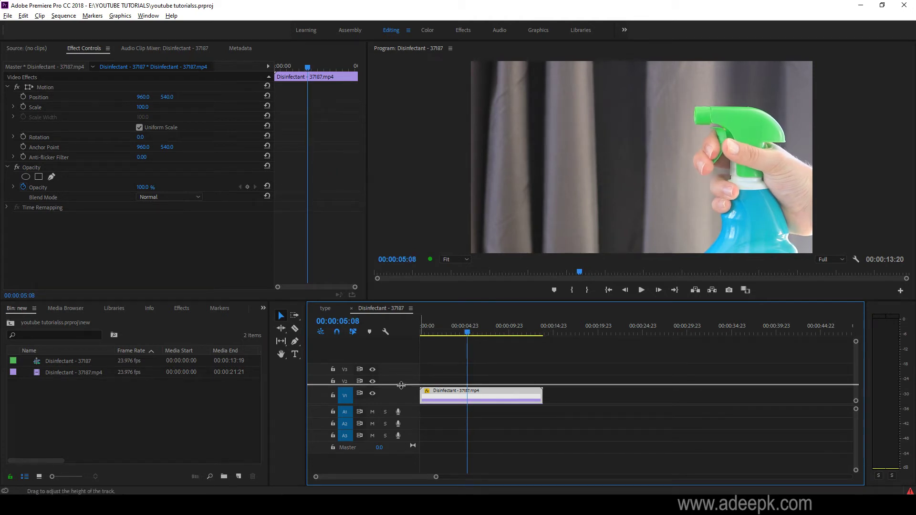
{"action": "left_click_drag", "start_coordinate": [402, 374], "coordinate": [402, 373]}
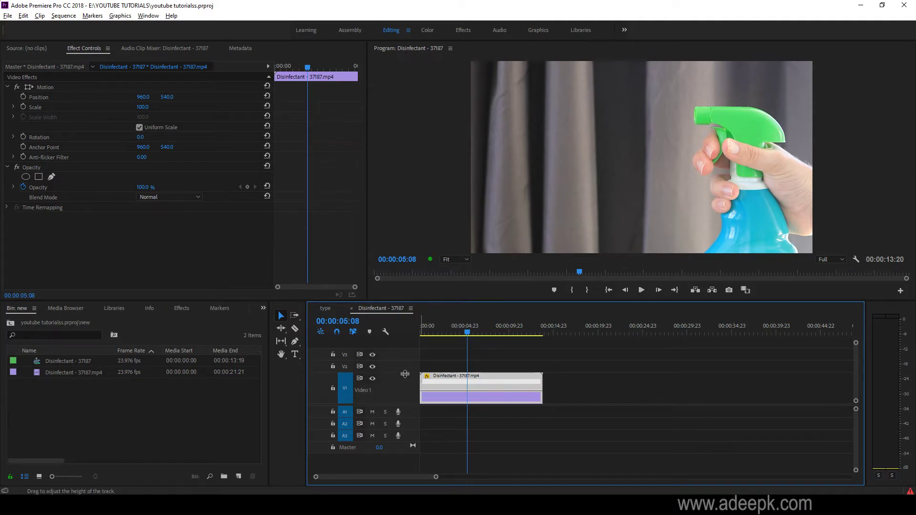
{"action": "left_click_drag", "start_coordinate": [405, 374], "coordinate": [405, 361]}
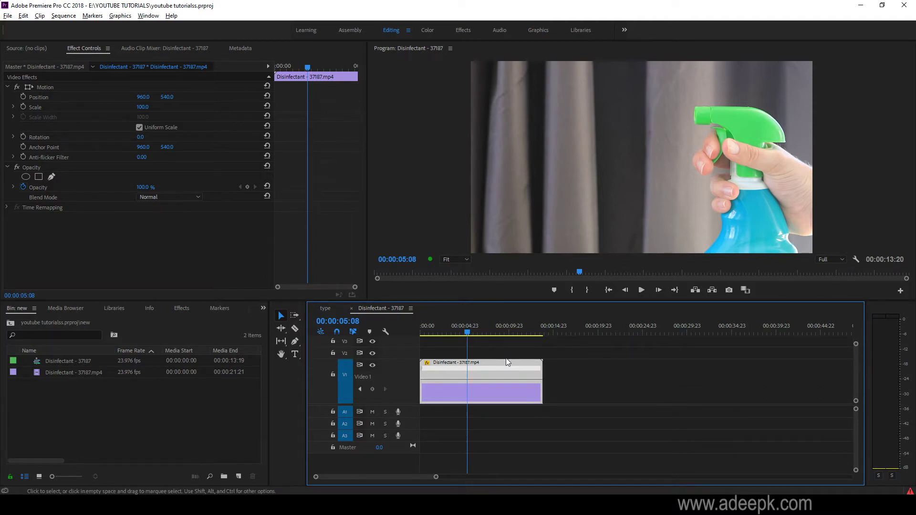
Step: Show the disinfectant clip's Time Remapping > Speed keyframe line
{"action": "right_click", "coordinate": [506, 390]}
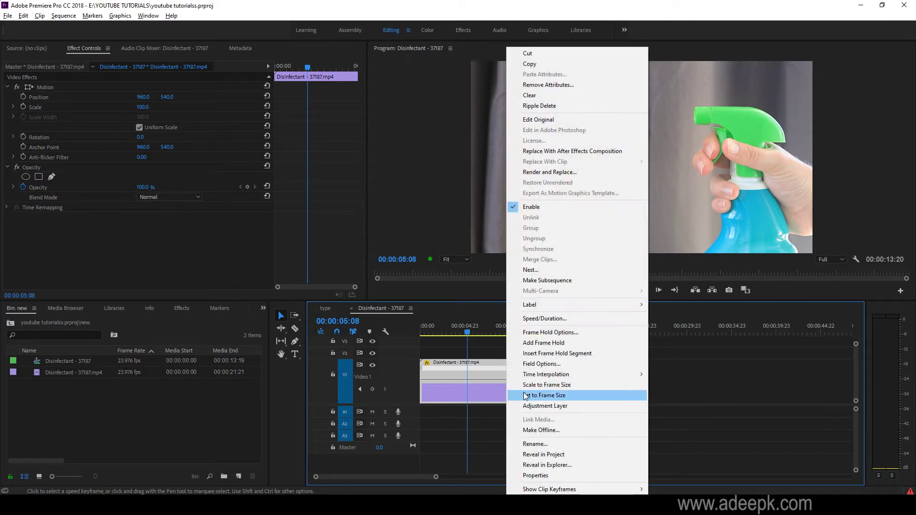
{"action": "mouse_move", "coordinate": [550, 490]}
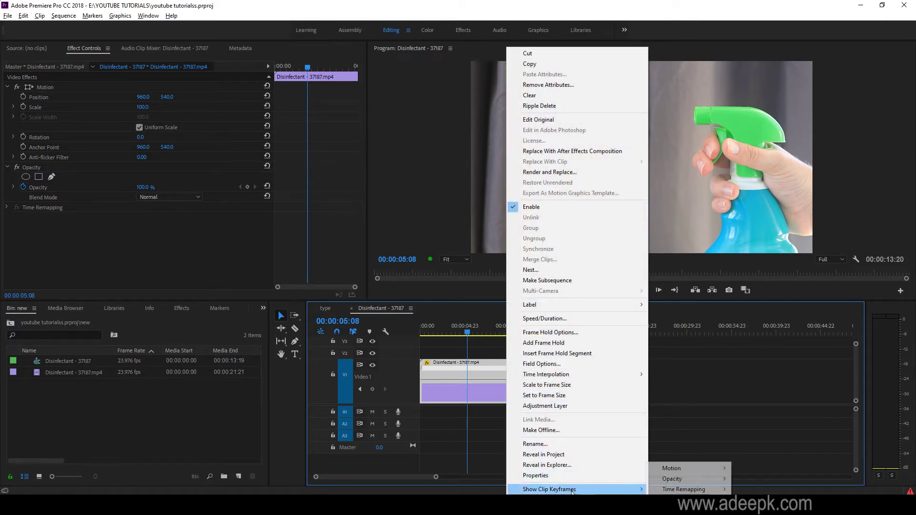
{"action": "mouse_move", "coordinate": [684, 490]}
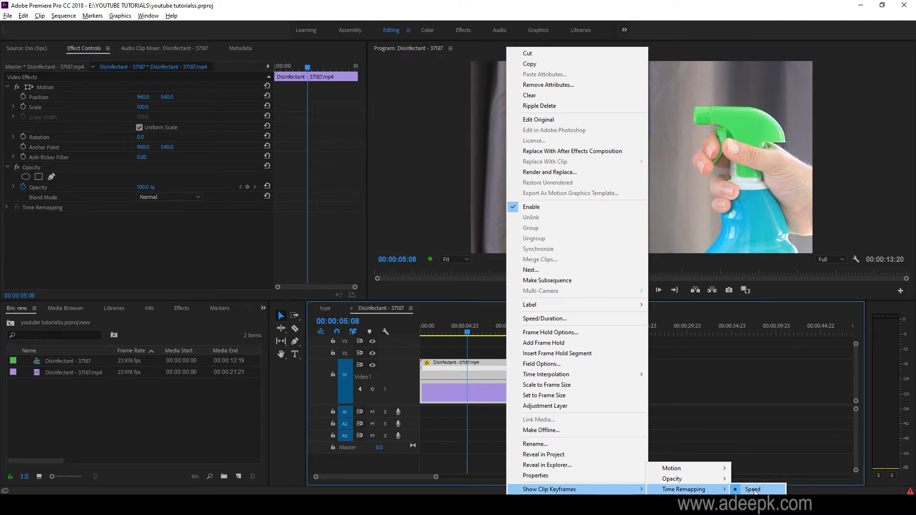
{"action": "left_click", "coordinate": [753, 489]}
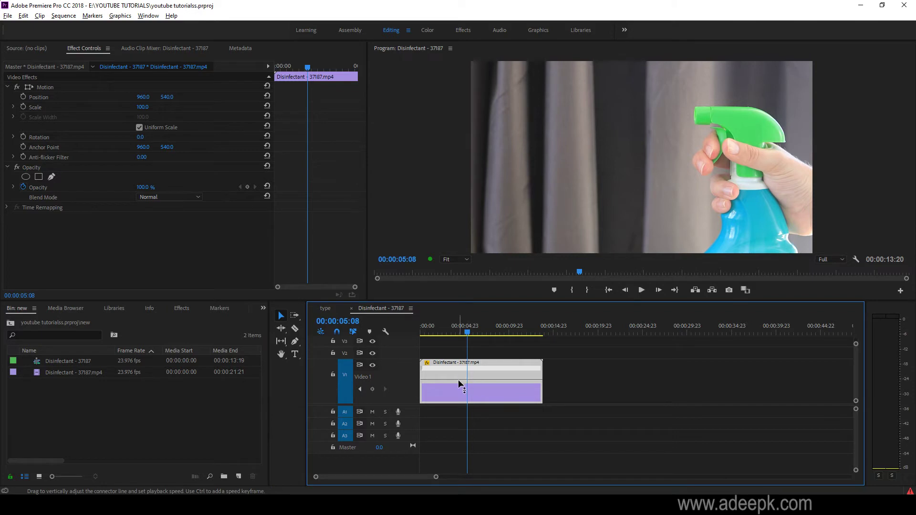
Step: Add a speed keyframe at about 5:08, then move the playhead about a second later
{"action": "left_click", "coordinate": [466, 334]}
{"action": "left_click_drag", "start_coordinate": [466, 334], "coordinate": [468, 334]}
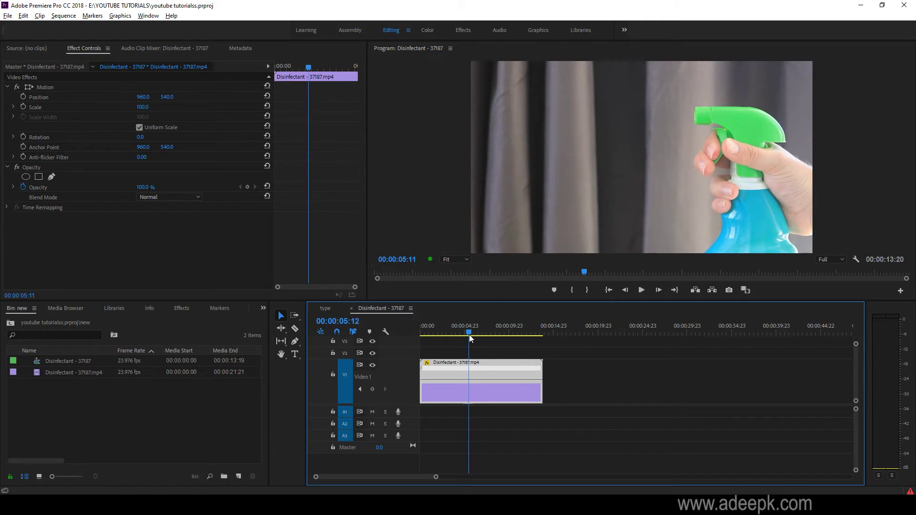
{"action": "left_click_drag", "start_coordinate": [468, 334], "coordinate": [468, 335]}
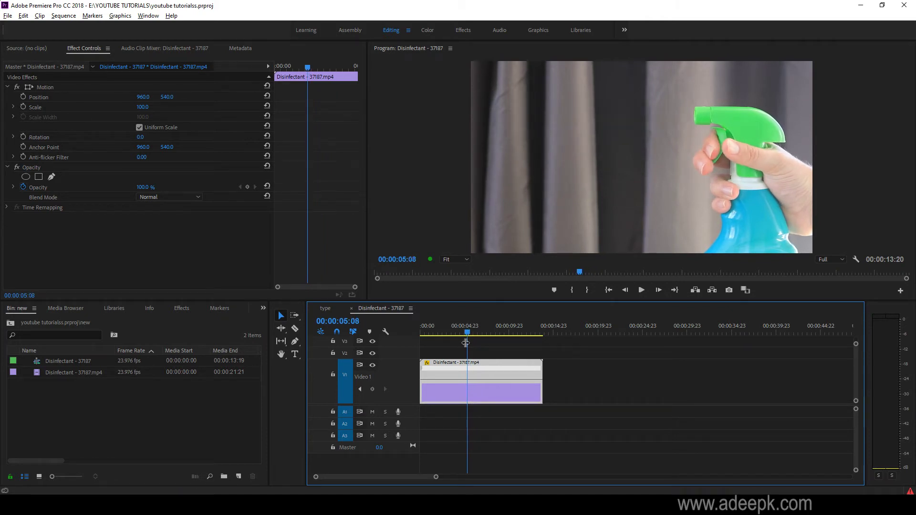
{"action": "left_click", "coordinate": [468, 368], "text": "ctrl"}
{"action": "left_click_drag", "start_coordinate": [468, 335], "coordinate": [479, 333]}
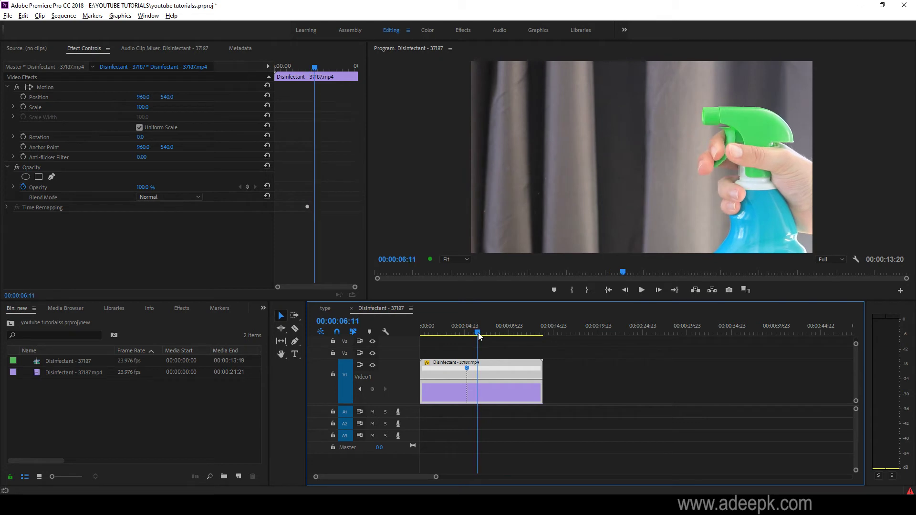
Step: Zoom the timeline in and place a second speed keyframe at about 6:11 with the Pen Tool
{"action": "key", "text": "equal"}
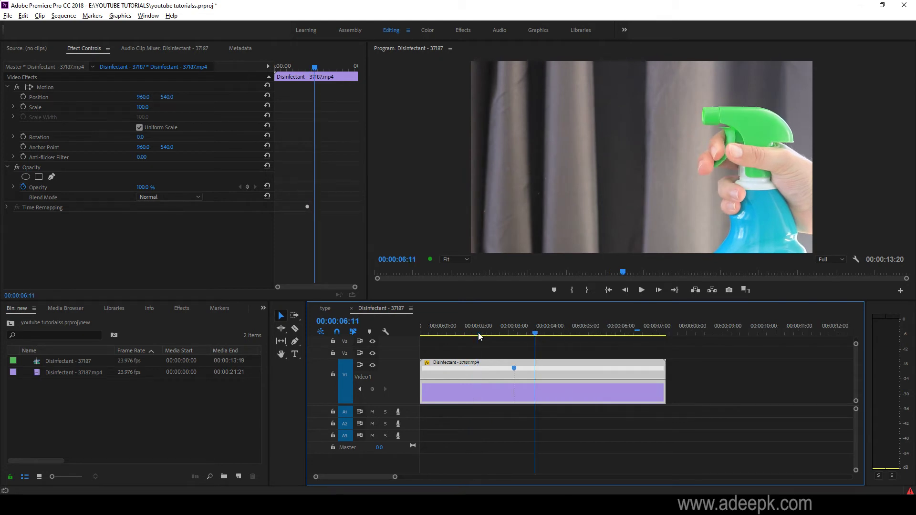
{"action": "key", "text": "equal"}
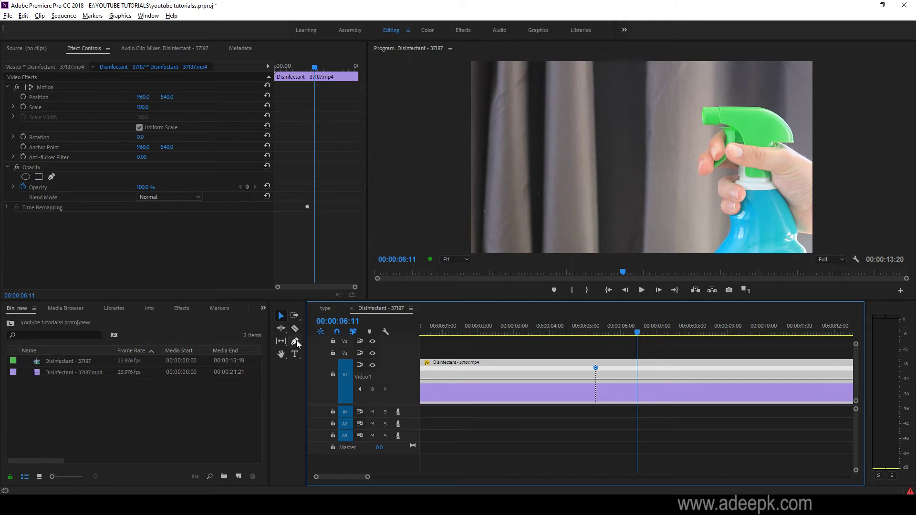
{"action": "left_click", "coordinate": [296, 343]}
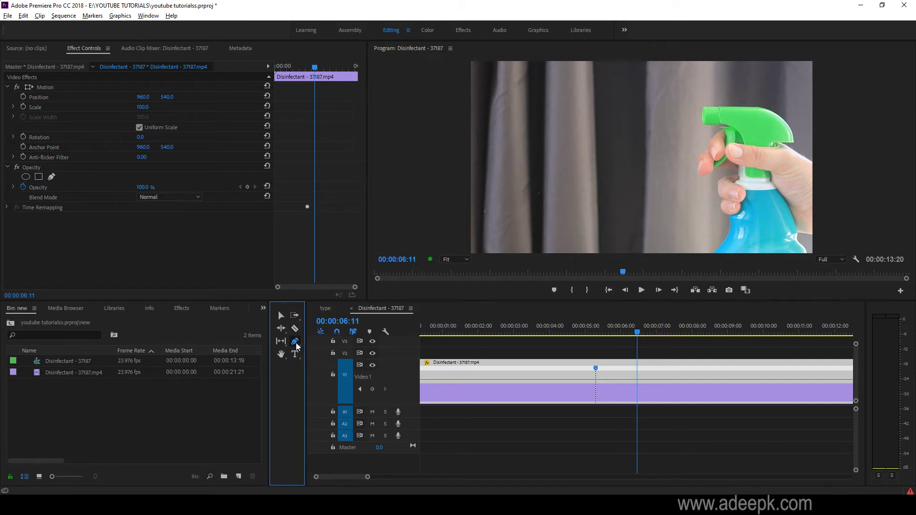
{"action": "left_click", "coordinate": [639, 382]}
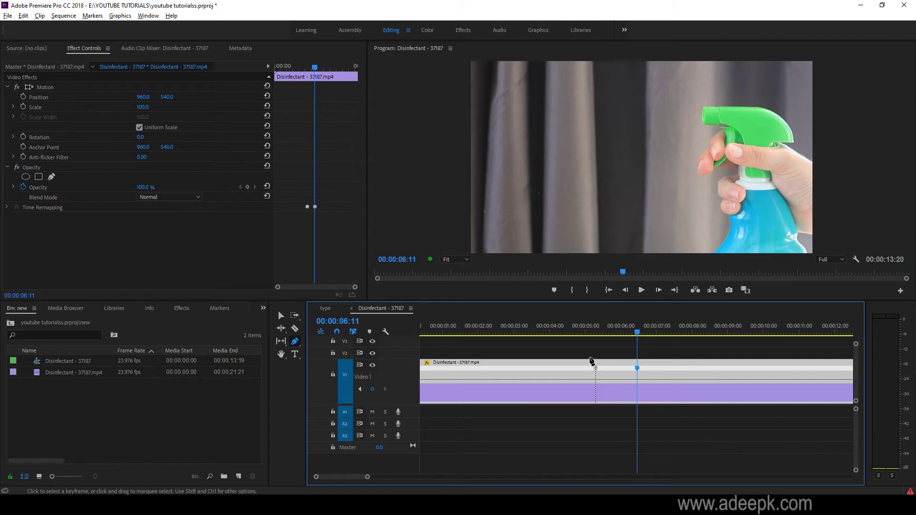
{"action": "left_click", "coordinate": [282, 317]}
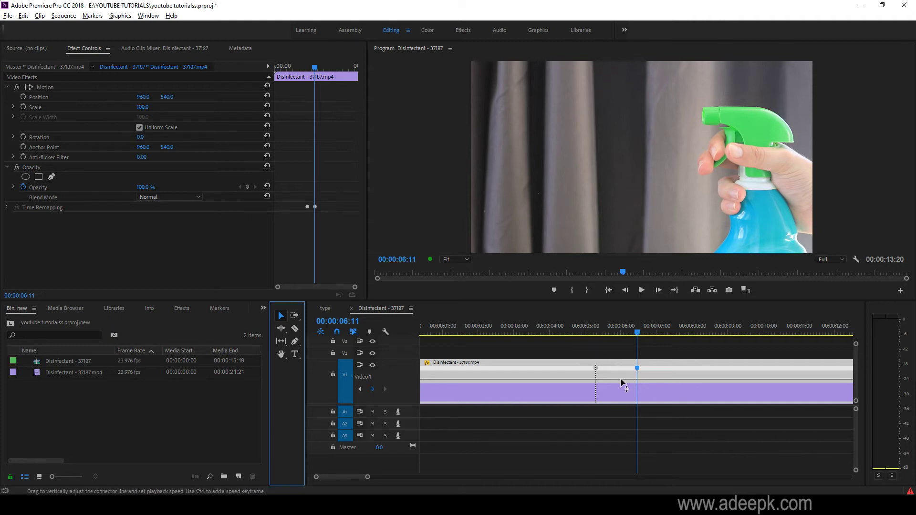
Step: Lower the speed line between the two keyframes to about 32%
{"action": "mouse_move", "coordinate": [620, 383]}
{"action": "left_mouse_down"}
{"action": "mouse_move", "coordinate": [641, 368]}
{"action": "mouse_move", "coordinate": [815, 368]}
{"action": "left_mouse_up"}
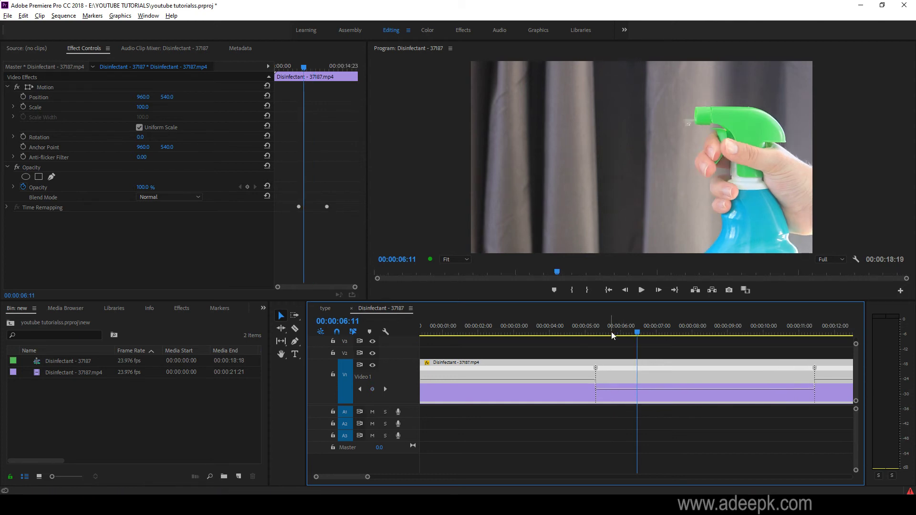
{"action": "left_click_drag", "start_coordinate": [611, 332], "coordinate": [575, 335]}
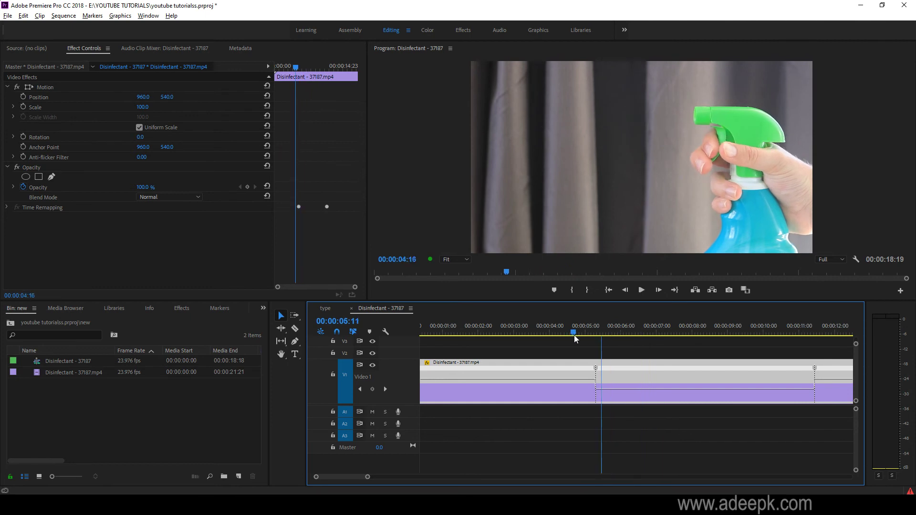
{"action": "key", "text": "minus"}
{"action": "key", "text": "minus"}
{"action": "key", "text": "minus"}
{"action": "left_click_drag", "start_coordinate": [575, 335], "coordinate": [444, 333]}
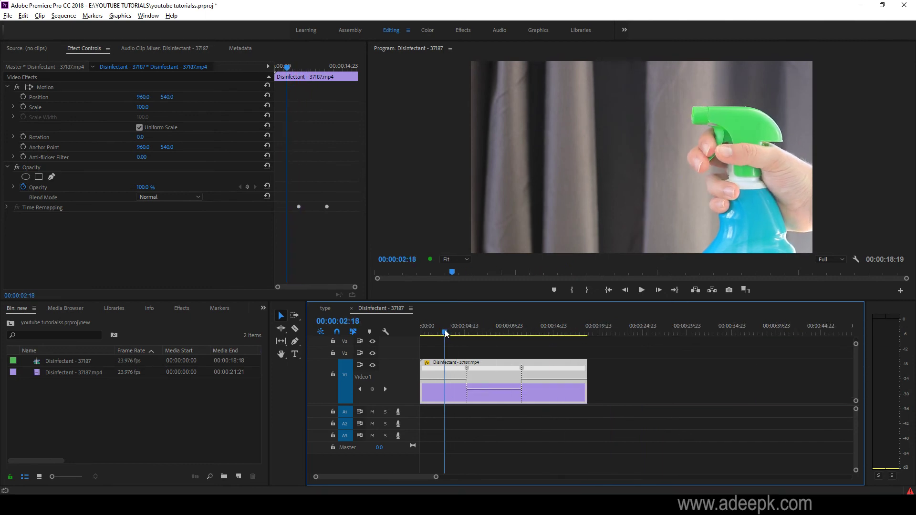
{"action": "key", "text": "Left"}
{"action": "key", "text": "Left"}
{"action": "key", "text": "Left"}
{"action": "key", "text": "space"}
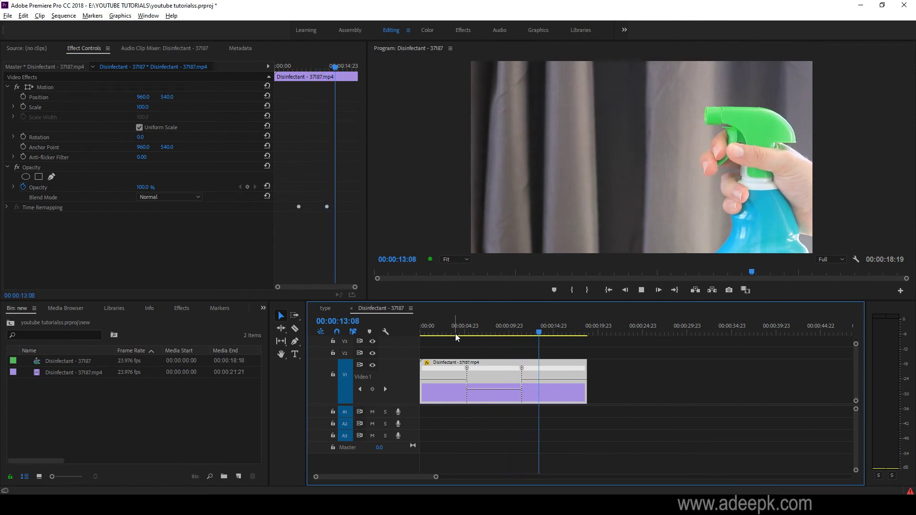
{"action": "key", "text": "space"}
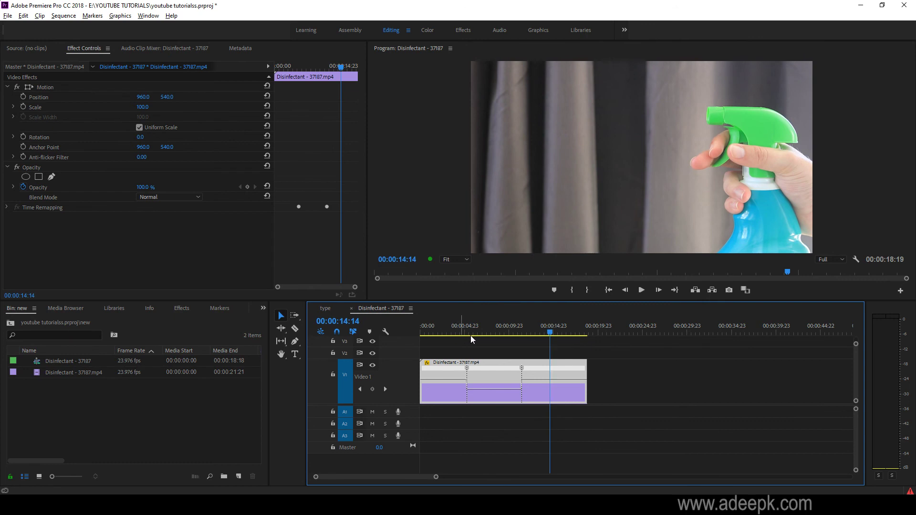